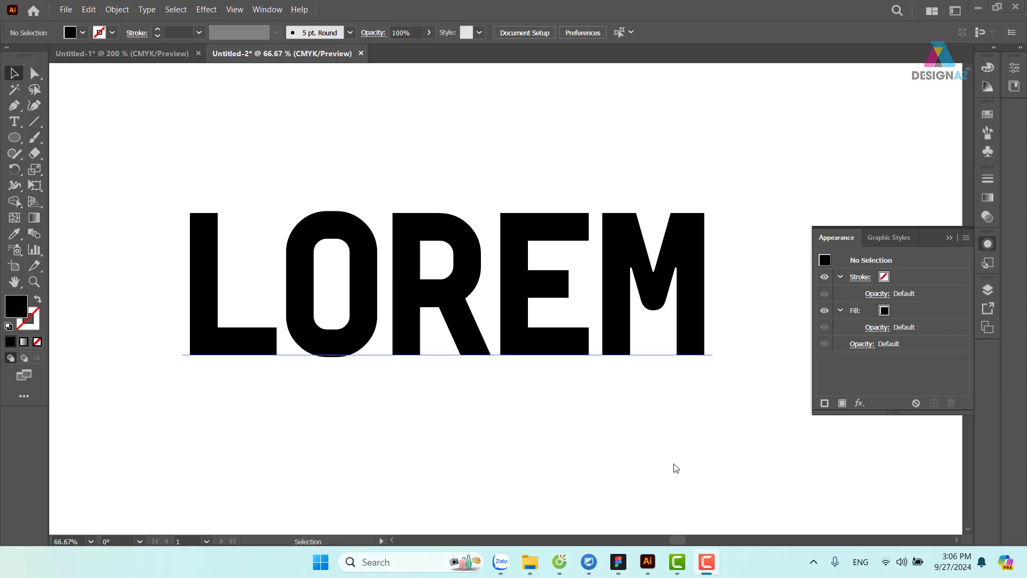
Select the black BM DANIEL Bold LOREM text object on the artboard.
left_click(536, 335)
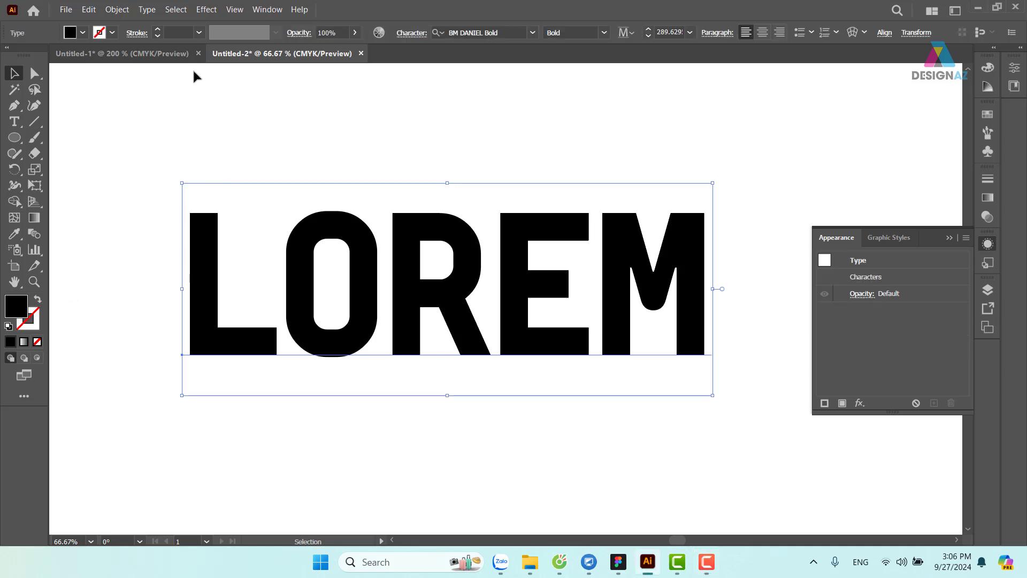
Give LOREM an 8 pt stroke coloured with the pink swatch.
left_click(199, 33)
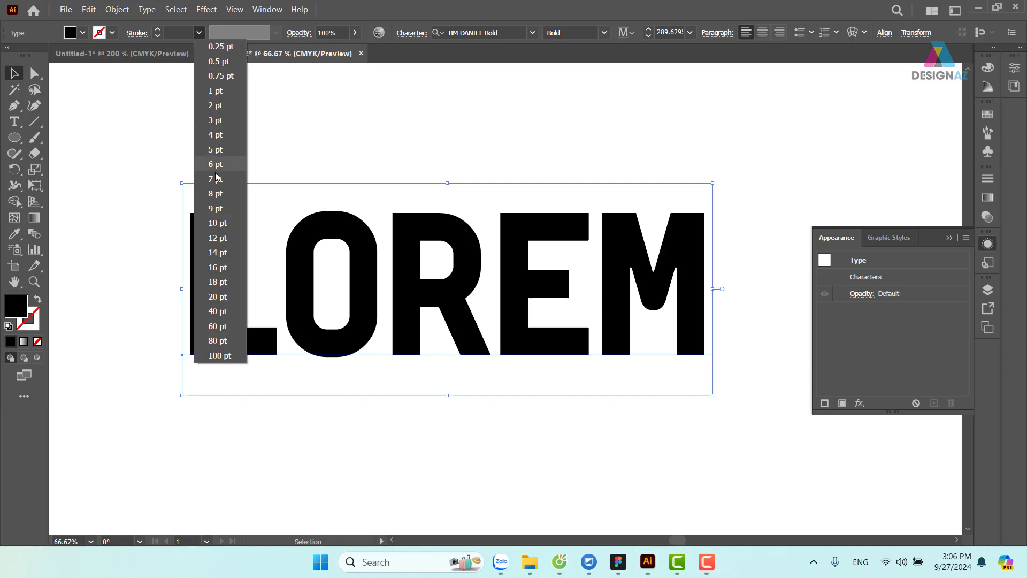
left_click(220, 195)
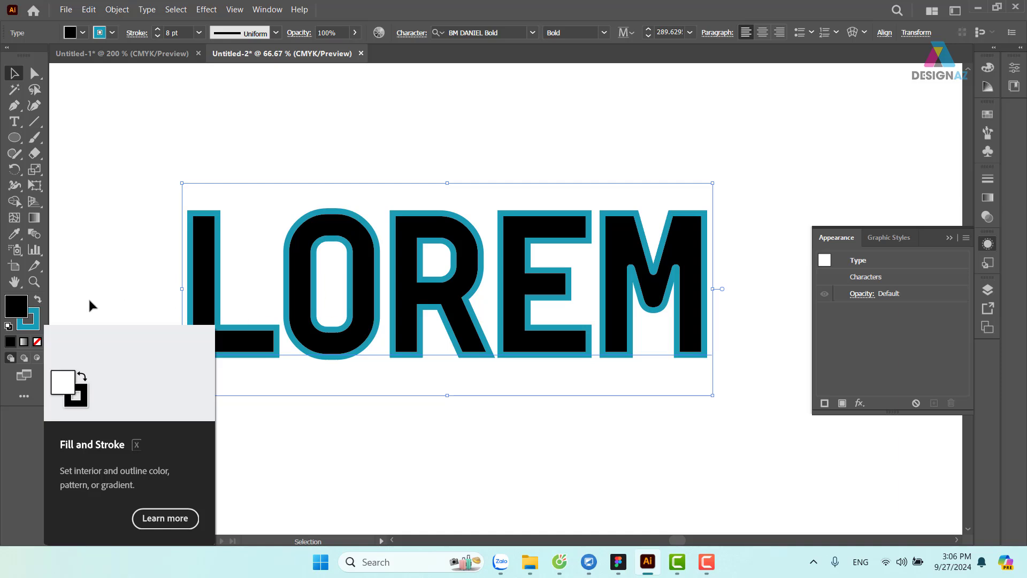
left_click(32, 320)
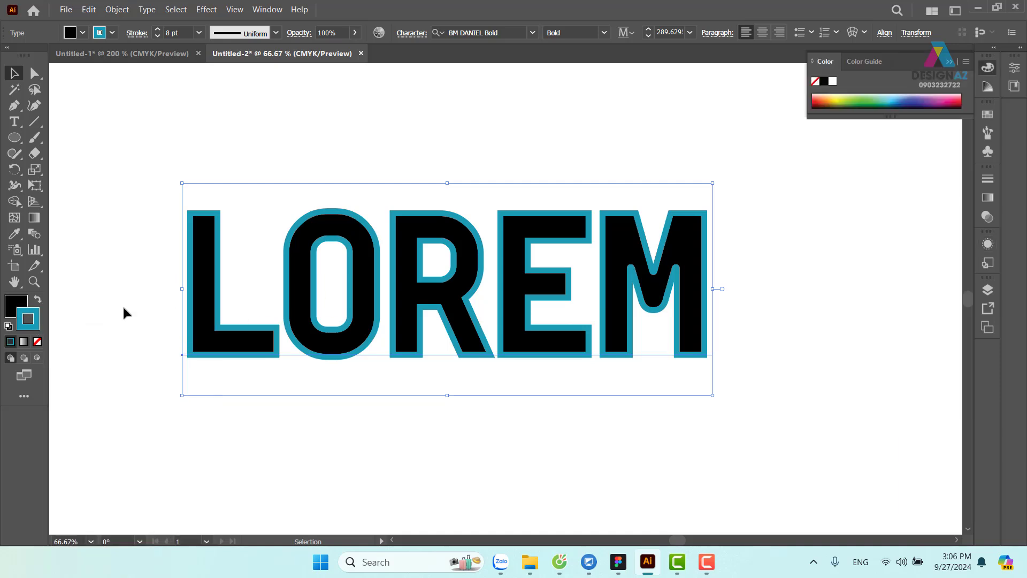
left_click(988, 114)
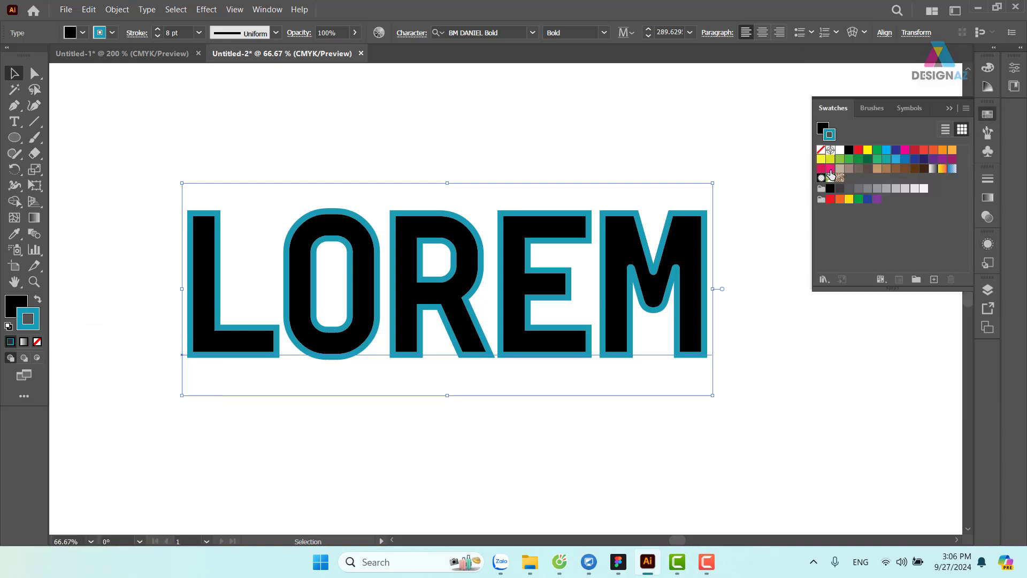
left_click(831, 168)
left_click(580, 153)
left_click(587, 195)
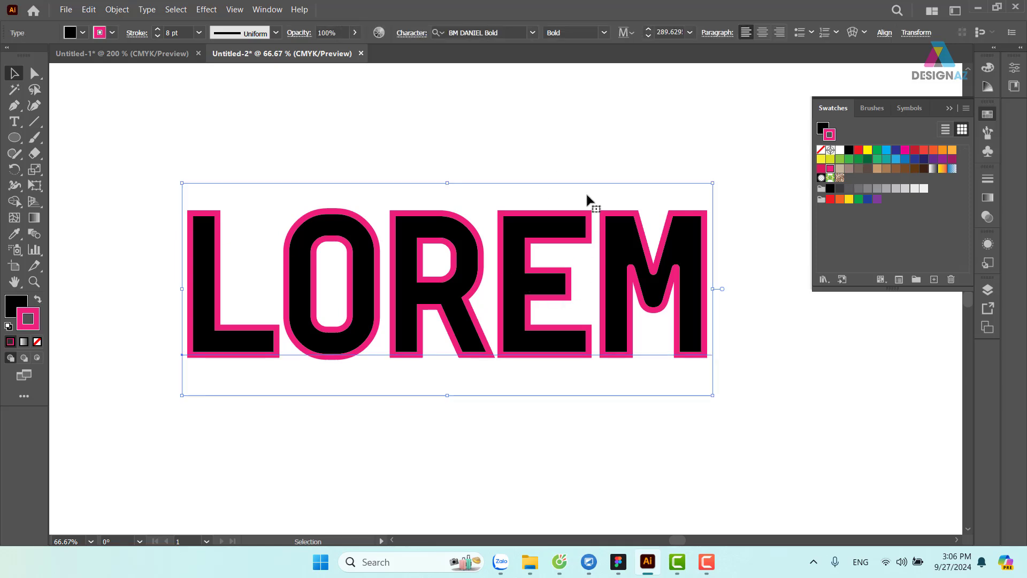
key("ctrl+t")
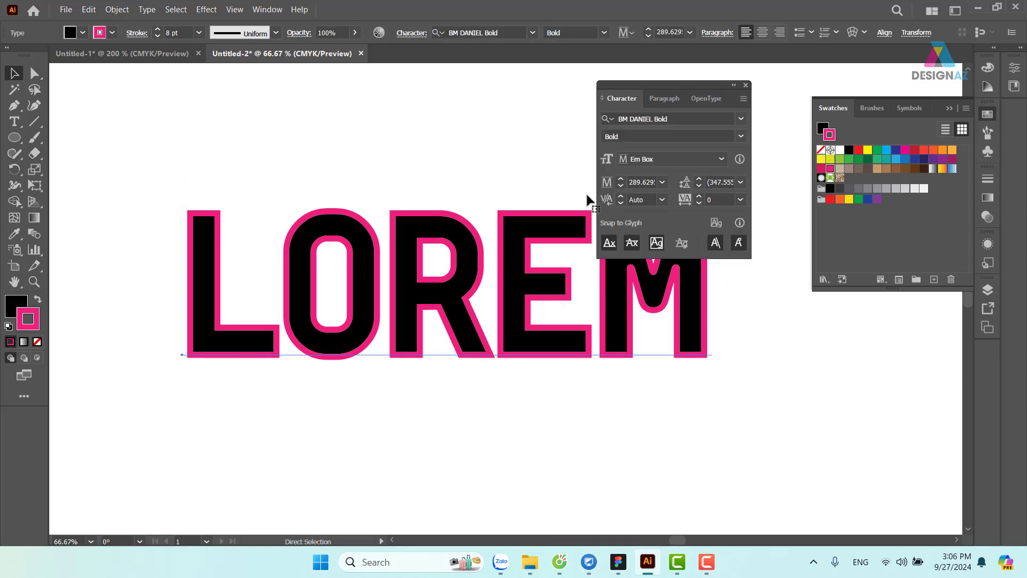
left_click(714, 200)
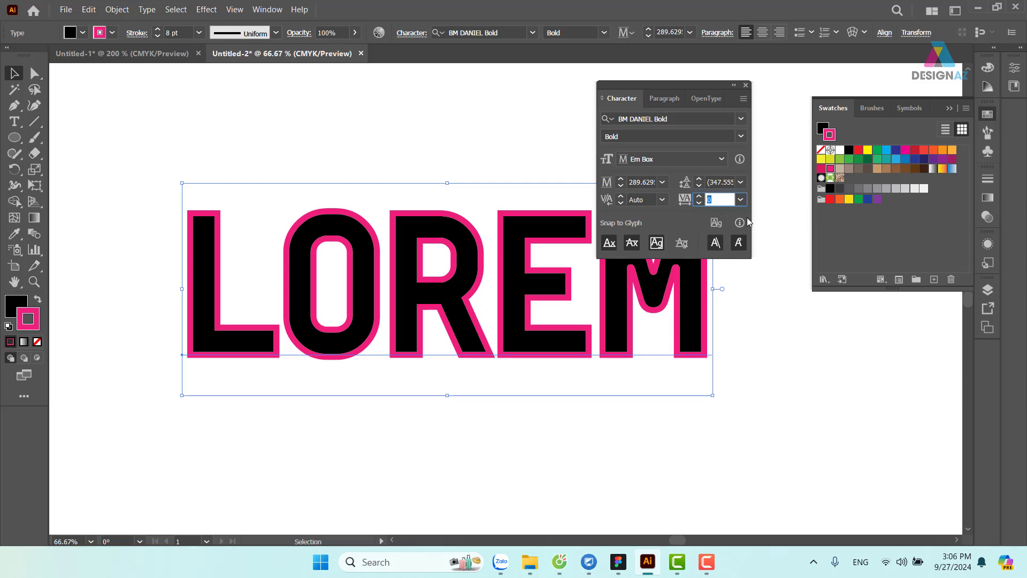
left_click(741, 200)
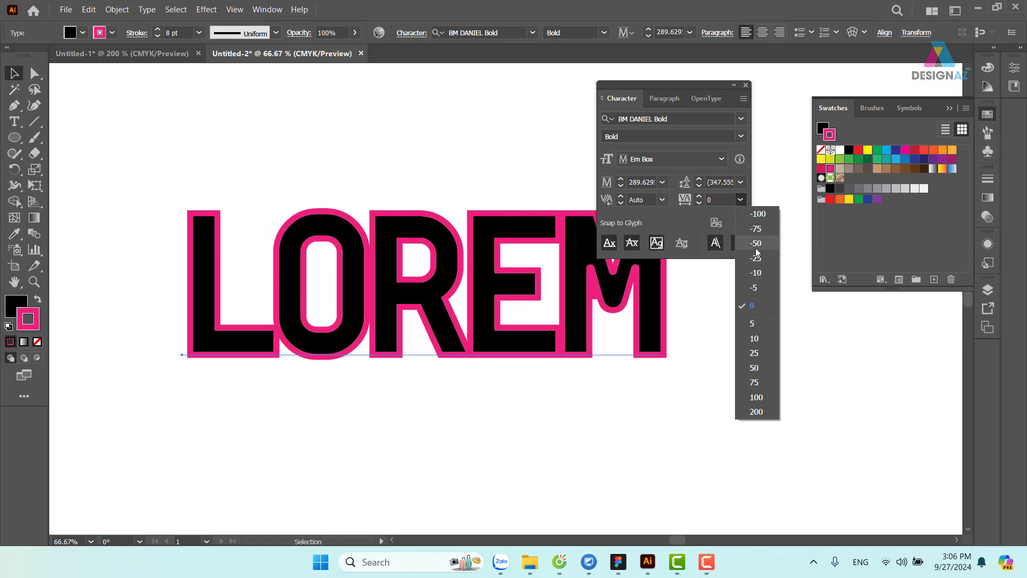
left_click(758, 214)
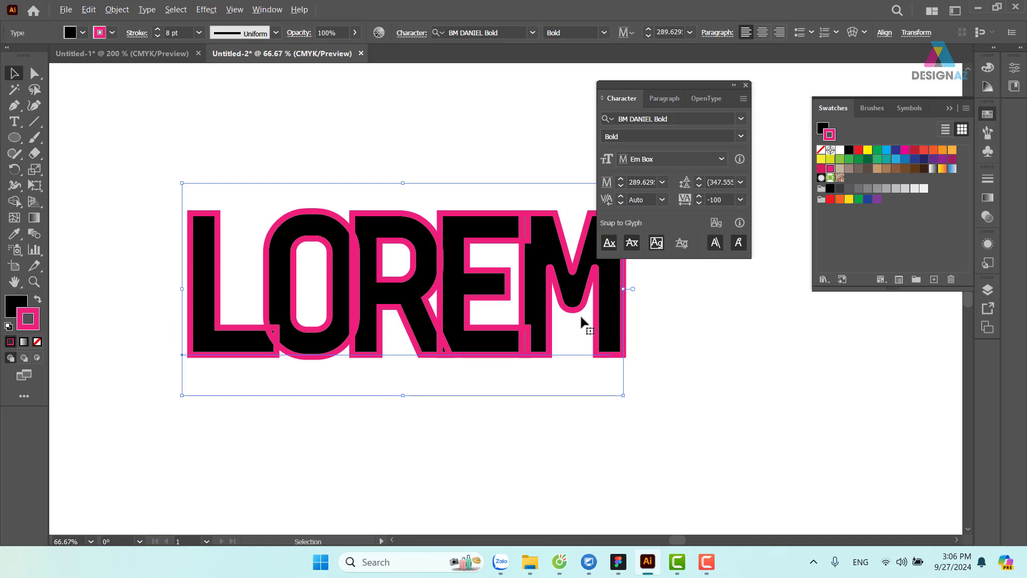
key("alt+Left")
key("alt+Left")
key("alt+Left")
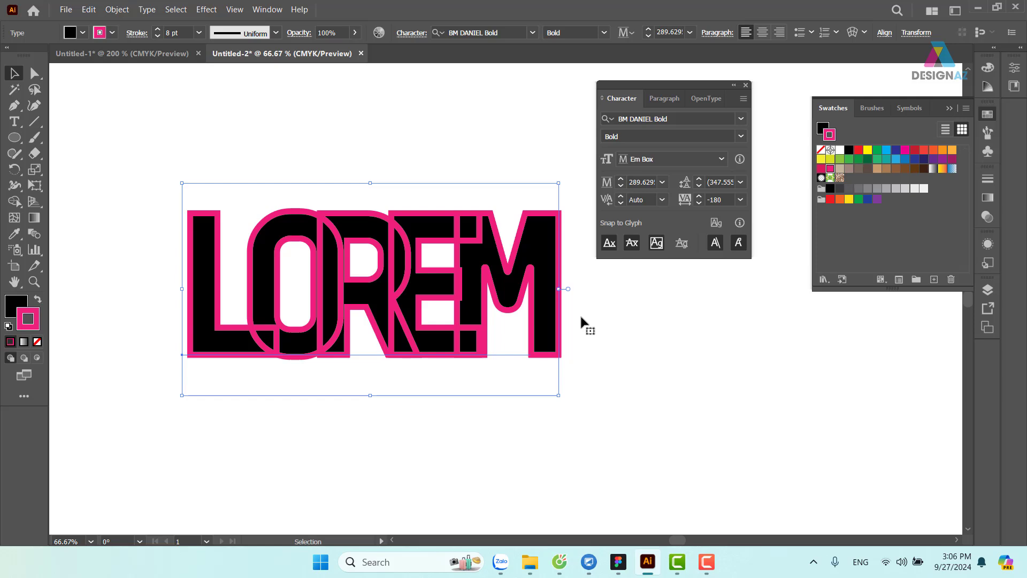
key("alt+Right")
key("alt+Right")
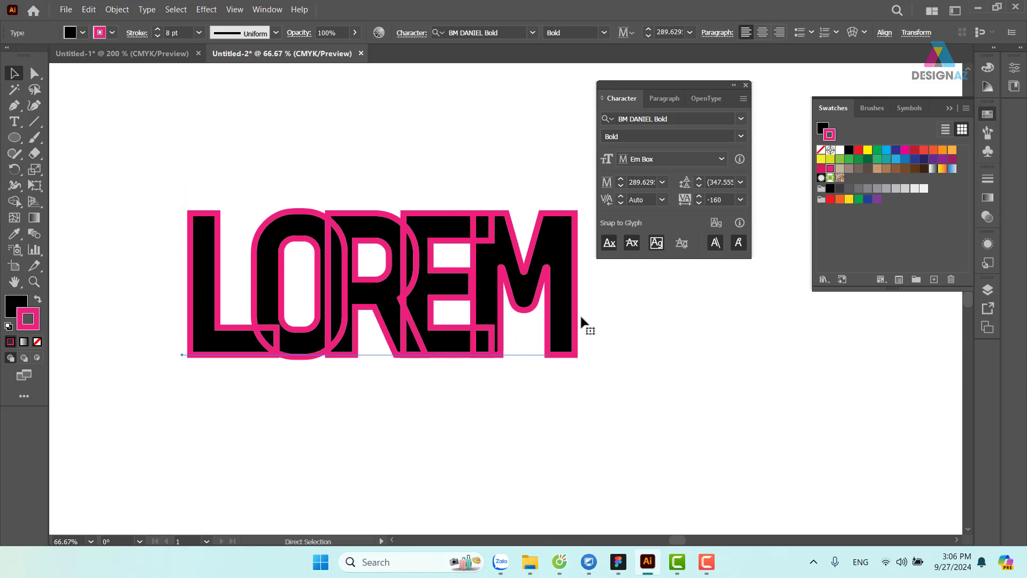
key("alt+Right")
key("alt+Right")
key("ctrl+alt+Right")
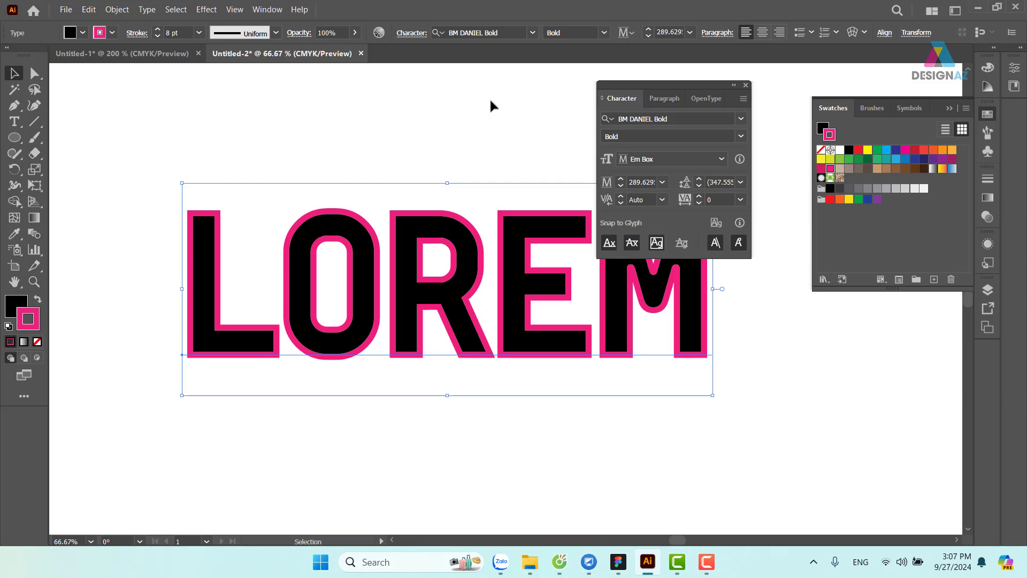
Set LOREM's stroke to None and nudge the text slightly right and down.
left_click(745, 85)
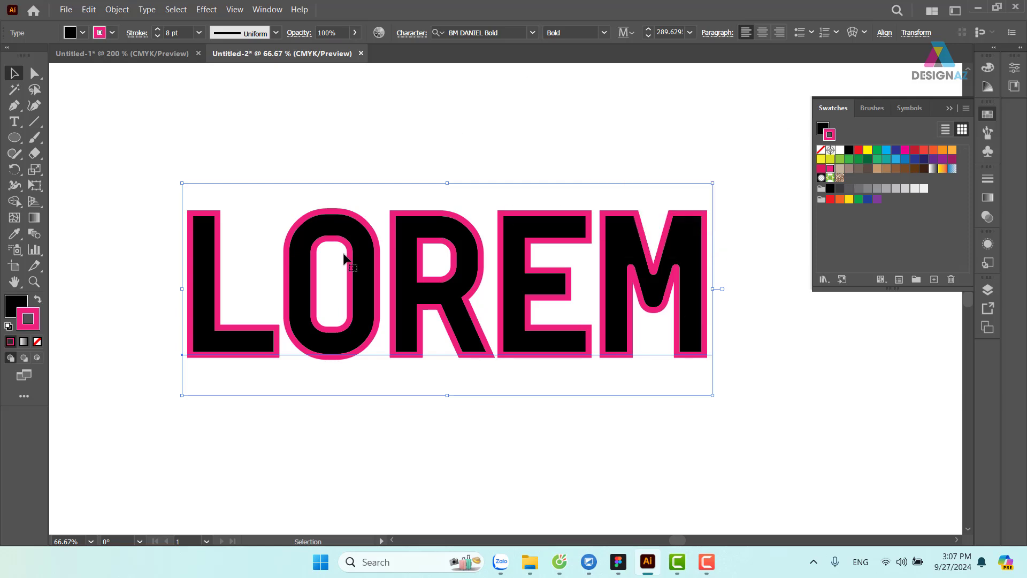
left_click(38, 342)
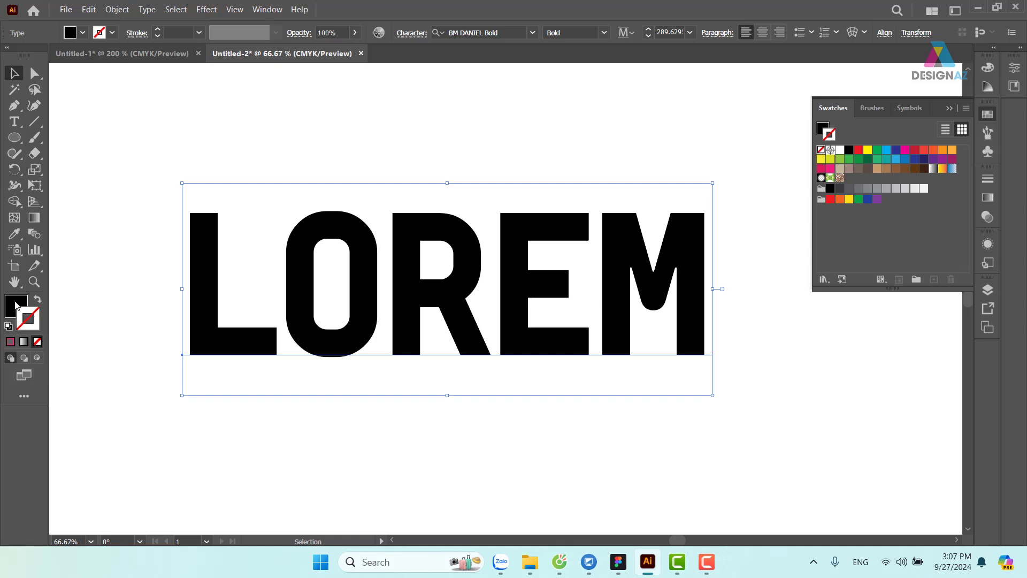
left_click(326, 245)
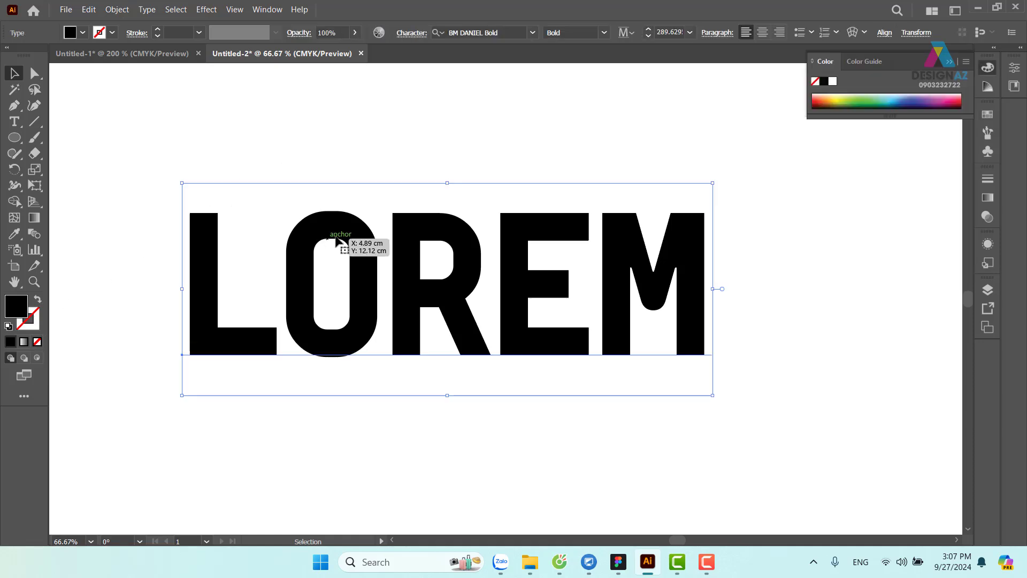
left_click_drag(483, 265, 508, 270)
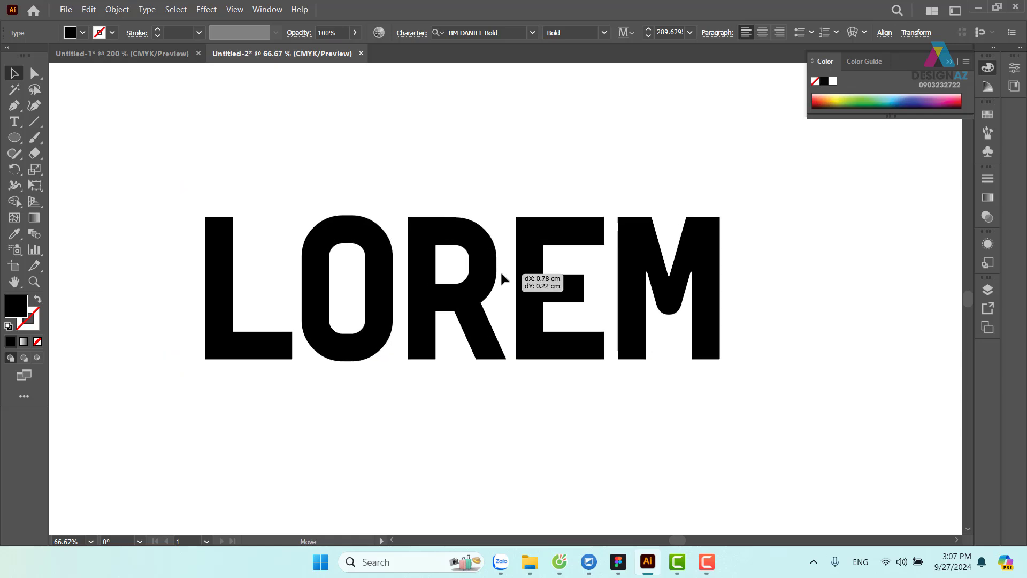
left_click(985, 246)
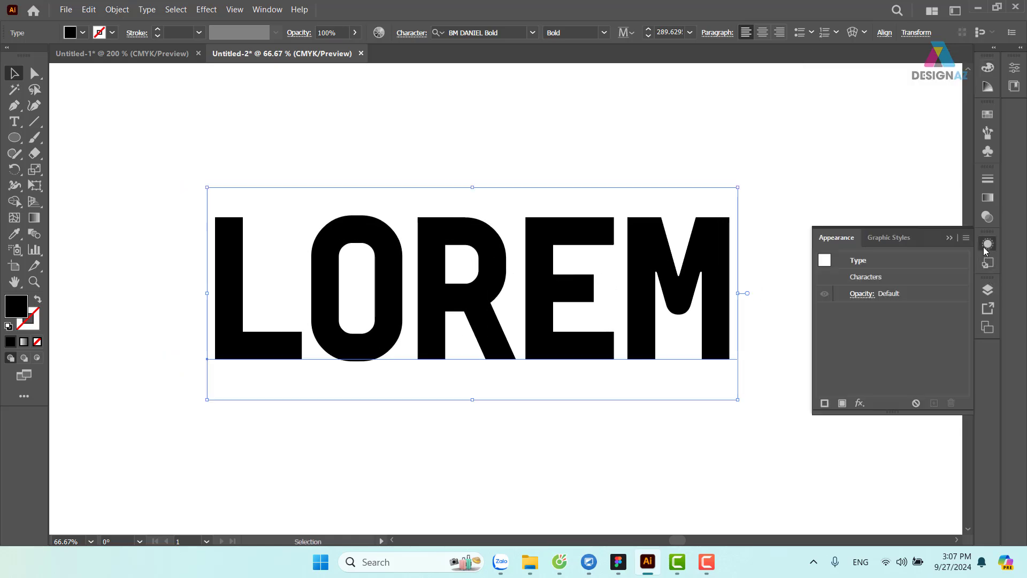
Add a new fill and stroke in Appearance and apply Pathfinder > Trim to the stroke.
left_click(844, 404)
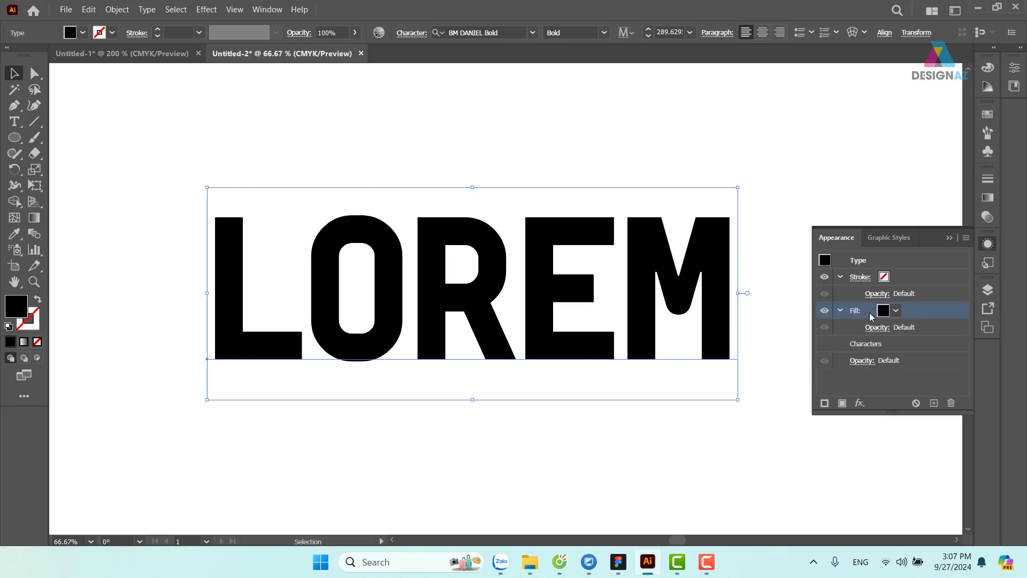
left_click(924, 276)
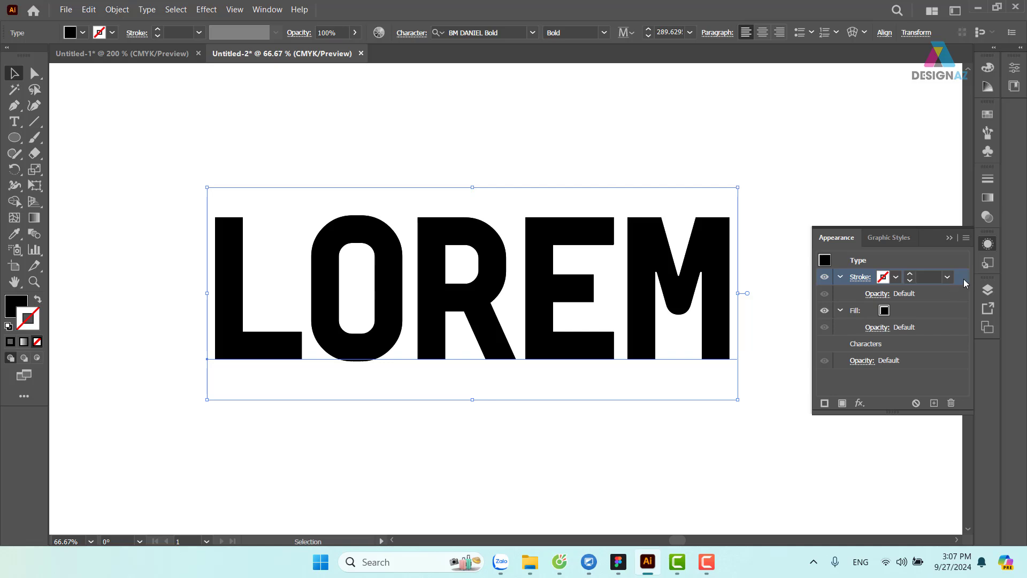
left_click(861, 406)
mouse_move(892, 172)
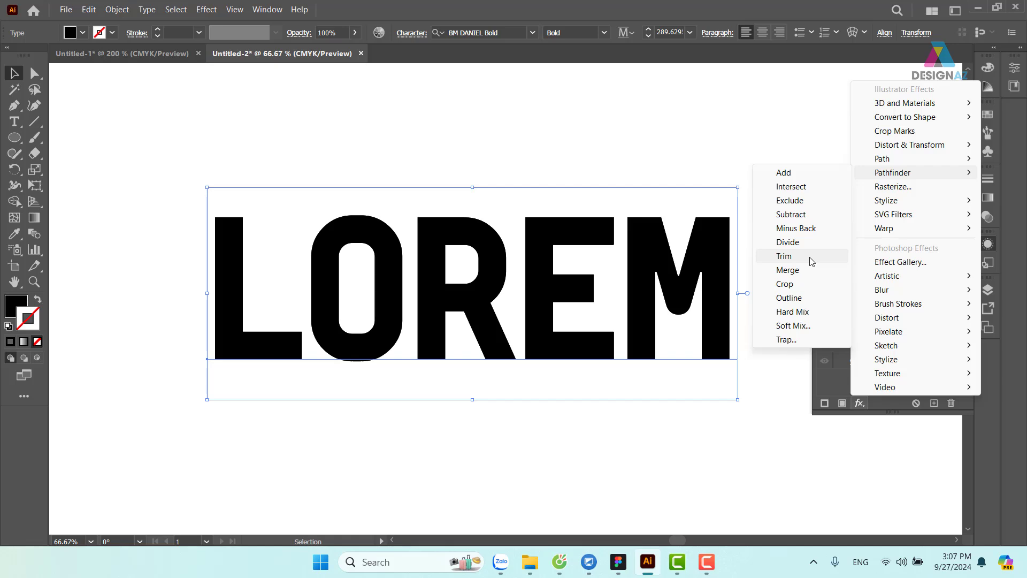
left_click(811, 262)
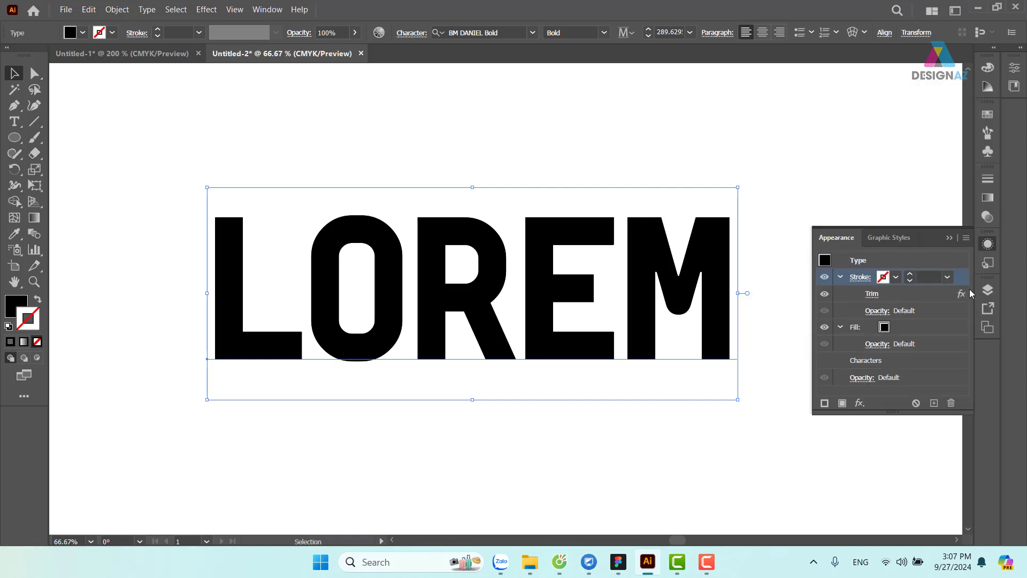
Set the trimmed stroke to 9 pt pink and reselect LOREM with Direct Selection.
left_click(948, 277)
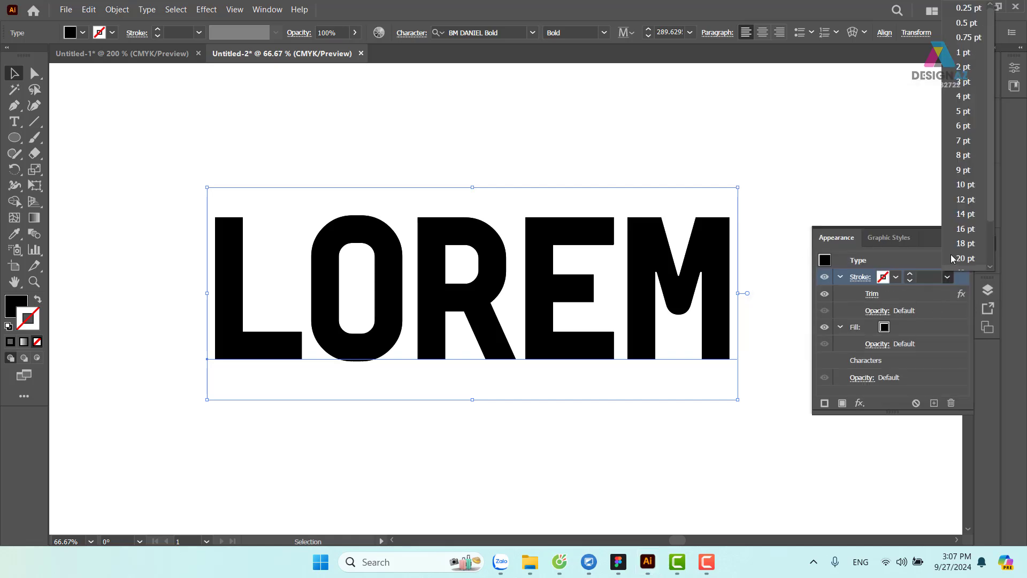
left_click(970, 170)
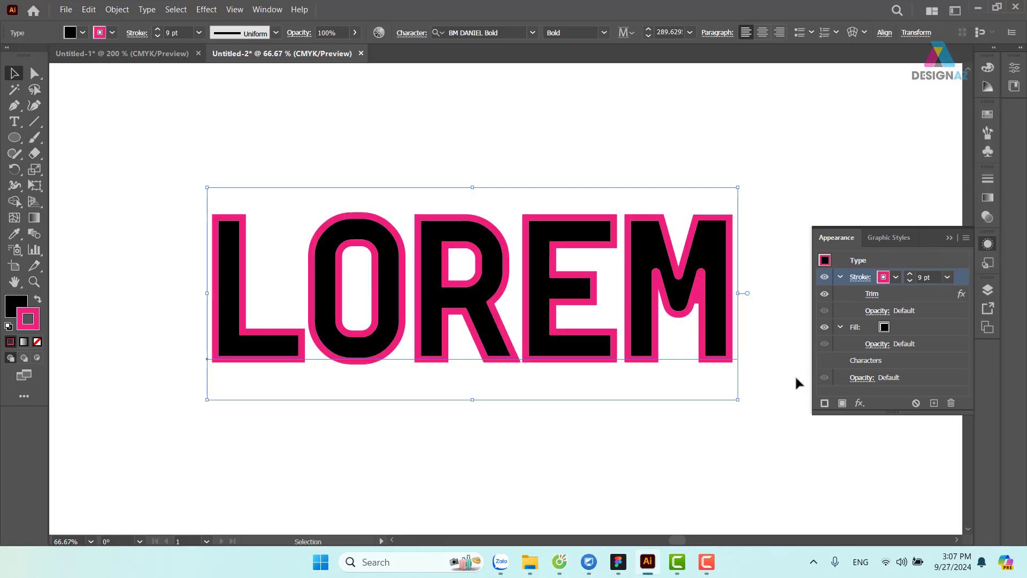
left_click(715, 442)
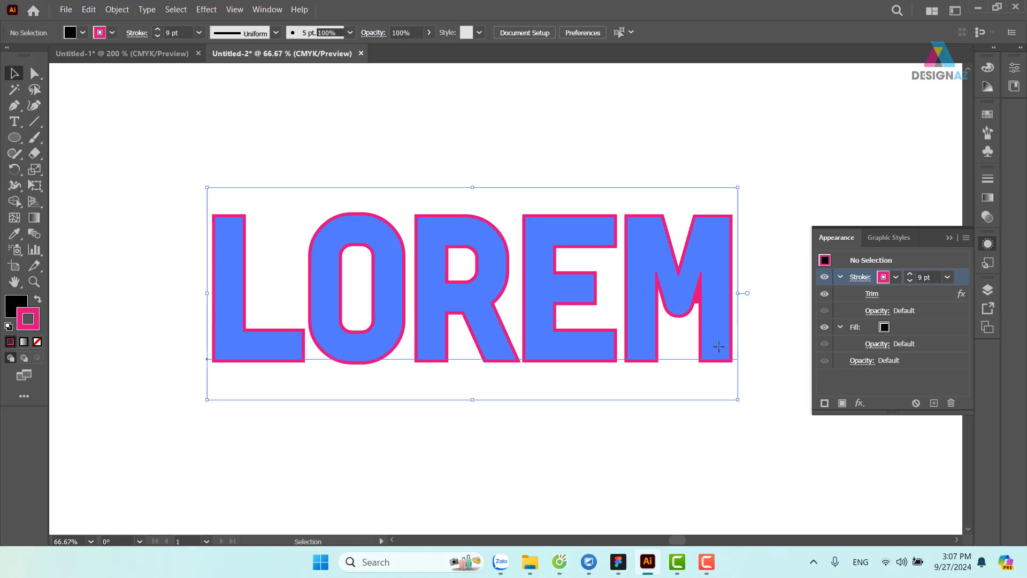
left_click_drag(718, 384, 770, 457)
key("a")
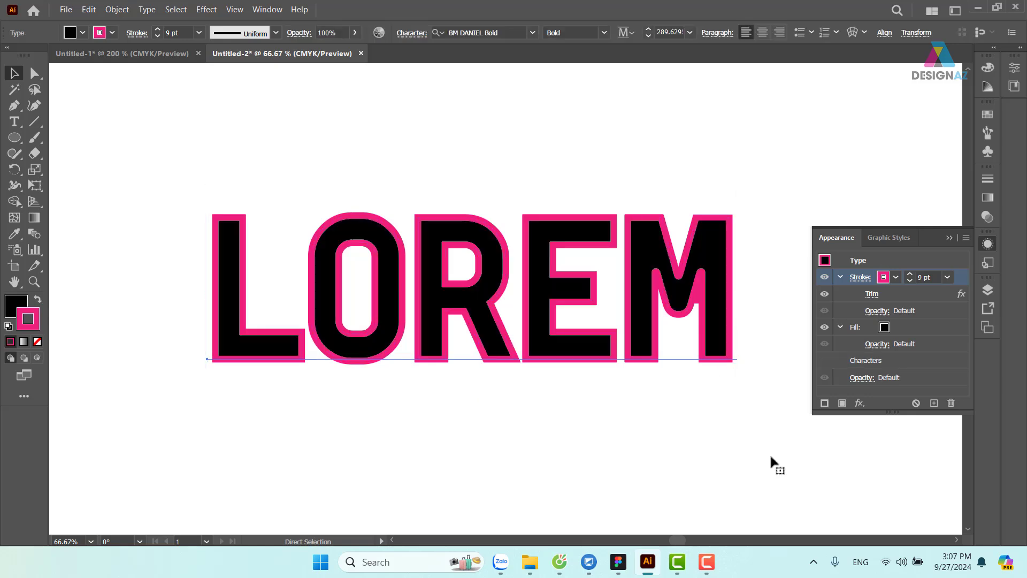
key("ctrl+t")
Tighten LOREM's tracking from -75 down to -195 so the letters overlap.
left_click(741, 199)
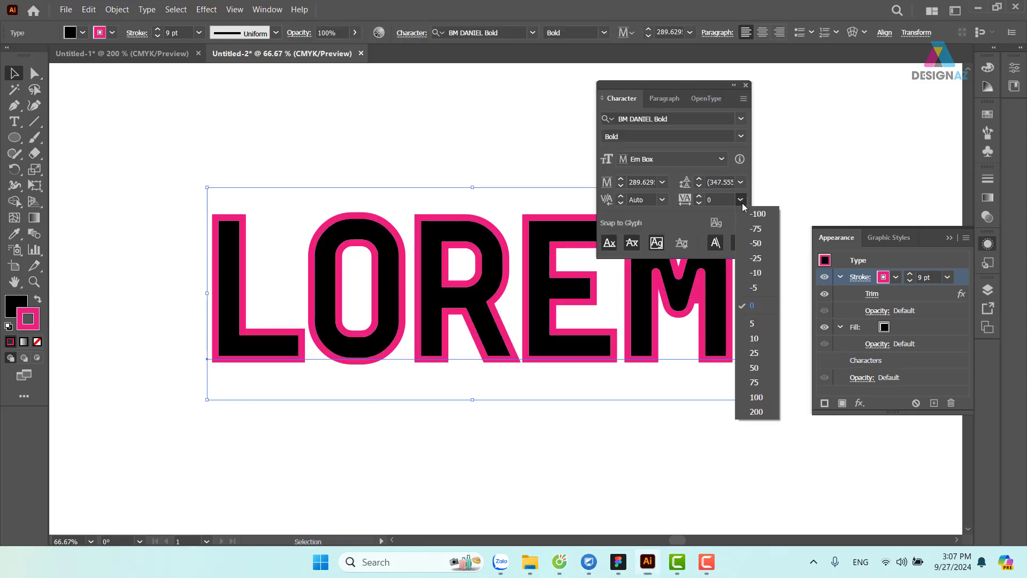
left_click(756, 230)
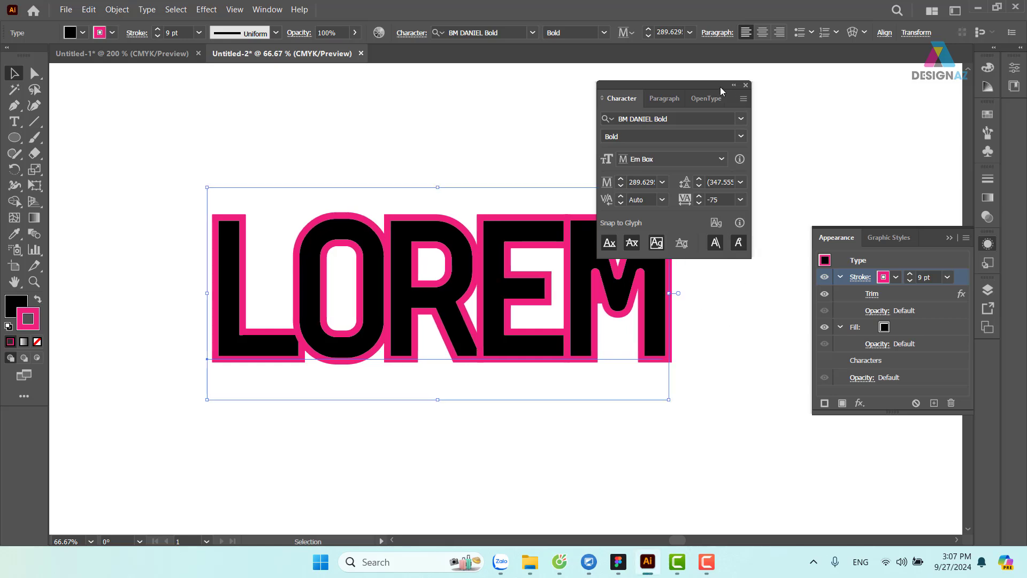
left_click_drag(720, 87, 802, 76)
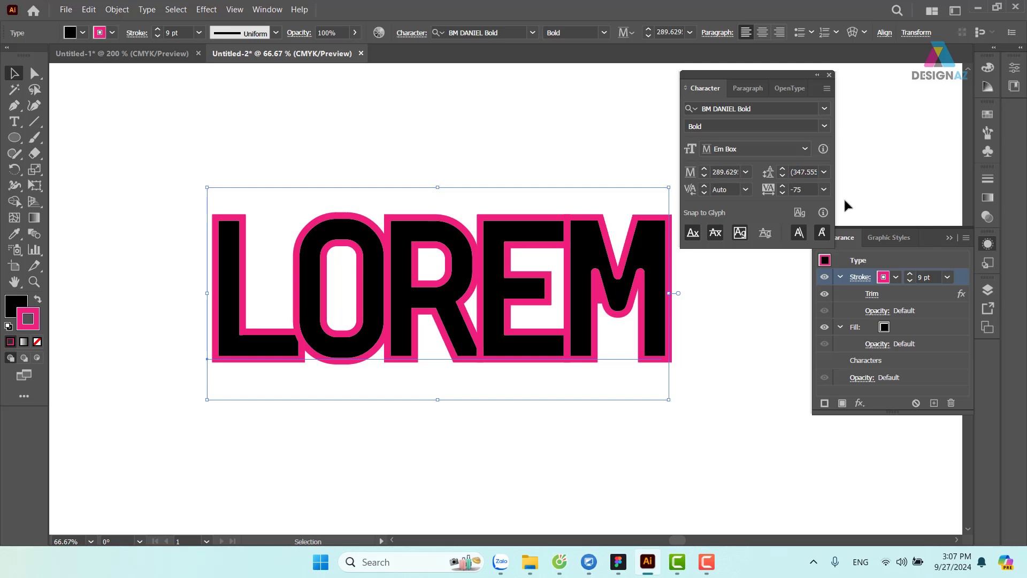
key("alt+Left")
key("alt+Left")
key("alt+Left")
key("alt+Left")
key("alt+Left")
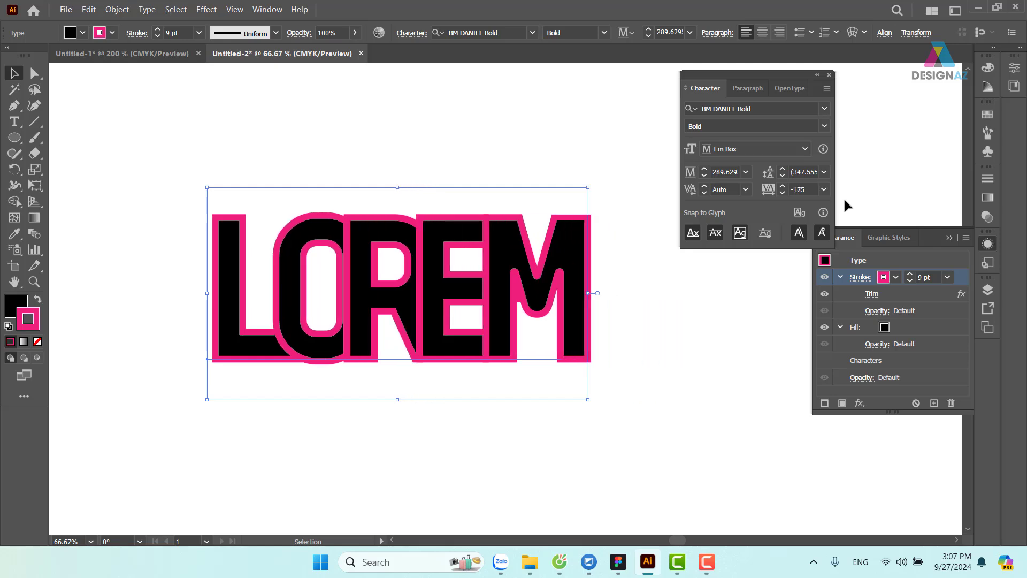
key("alt+Left")
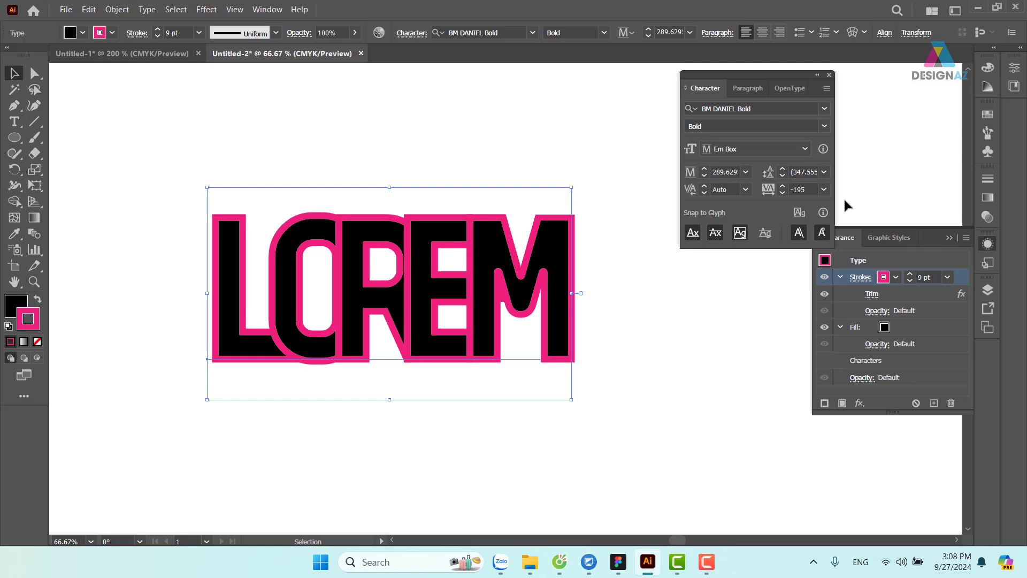
Move LOREM slightly to the right and close the Character panel.
left_click(576, 277)
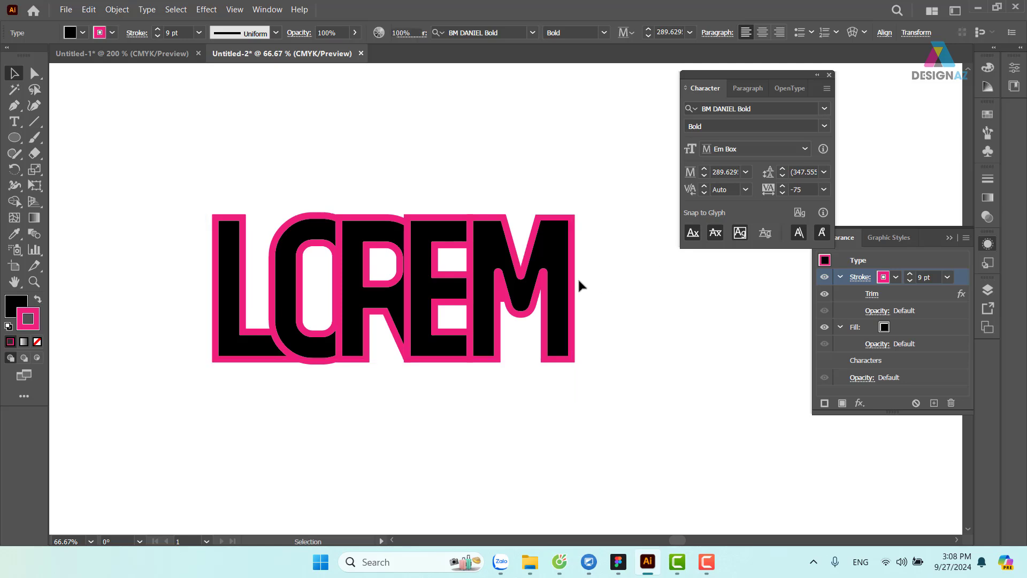
left_click(535, 293)
left_click_drag(526, 300, 571, 304)
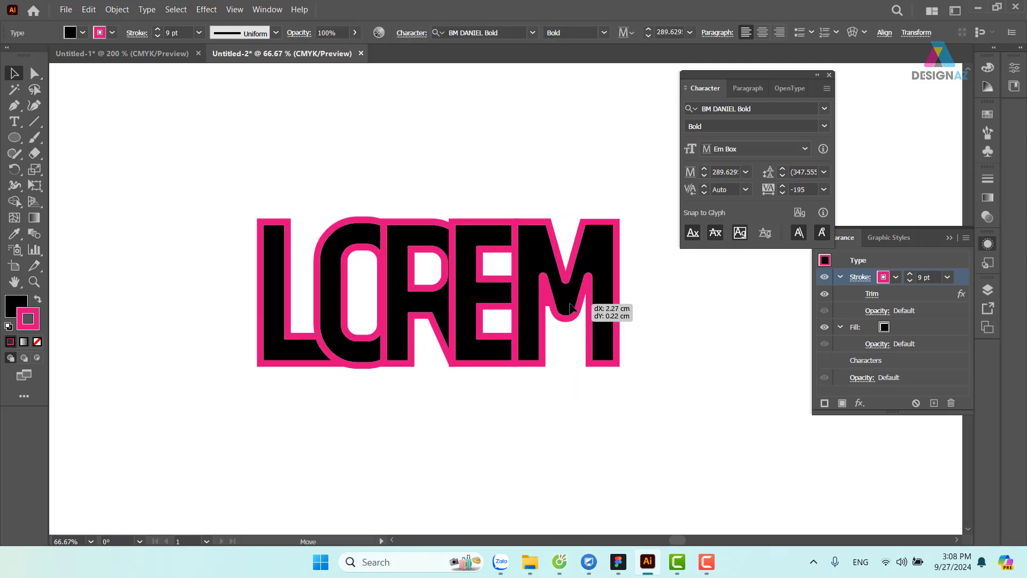
left_click(829, 75)
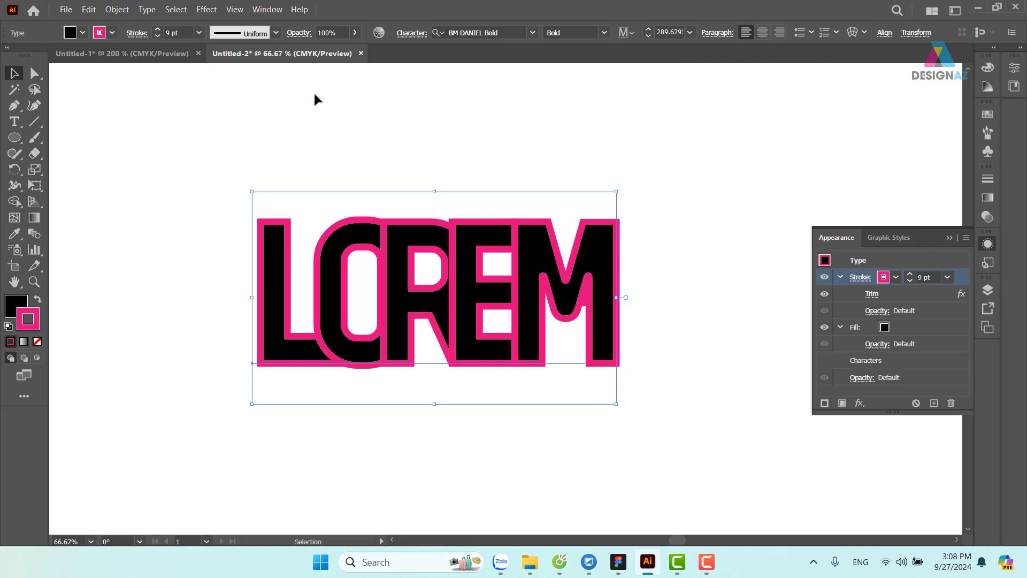
With the Touch Type Tool, tilt the O and drop it below the baseline.
left_click(16, 122)
right_click(20, 121)
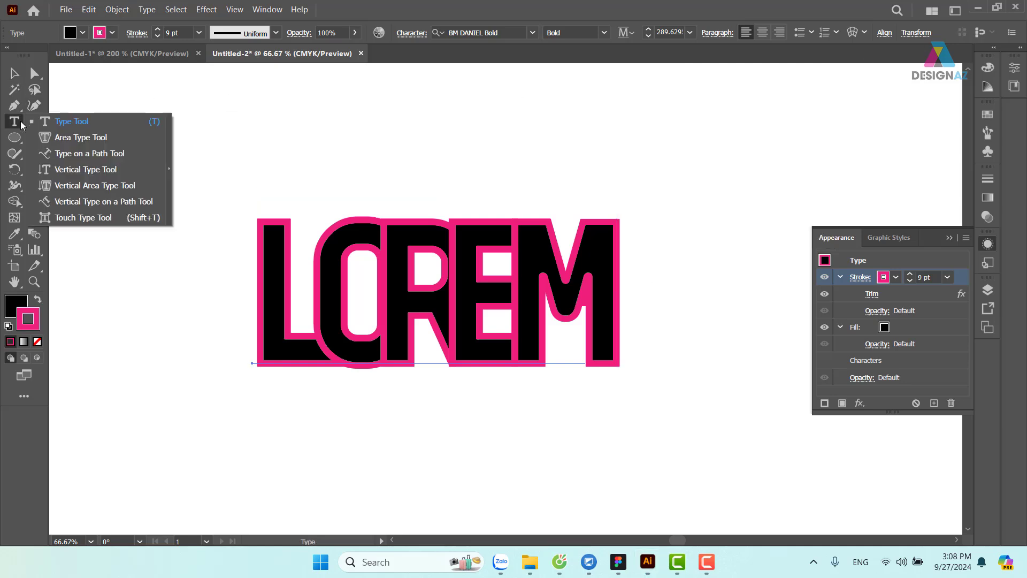
left_click(64, 219)
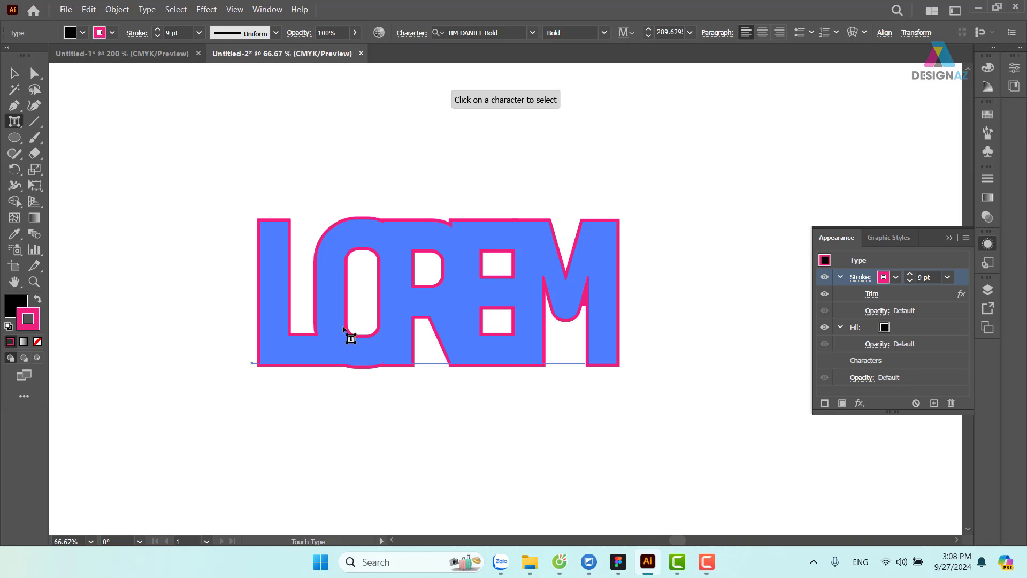
left_click(338, 245)
left_click_drag(362, 194, 407, 197)
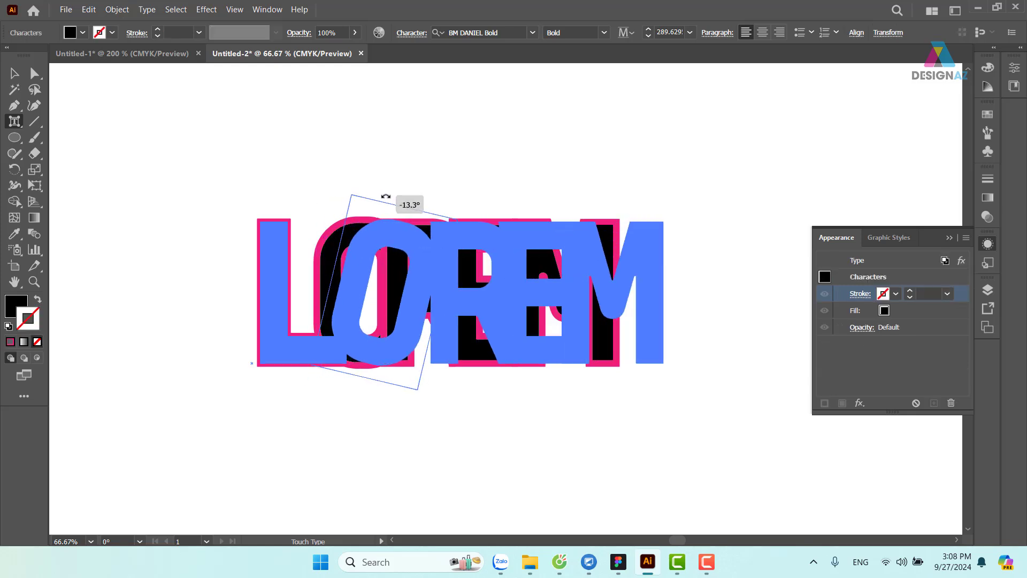
left_click_drag(406, 255, 380, 276)
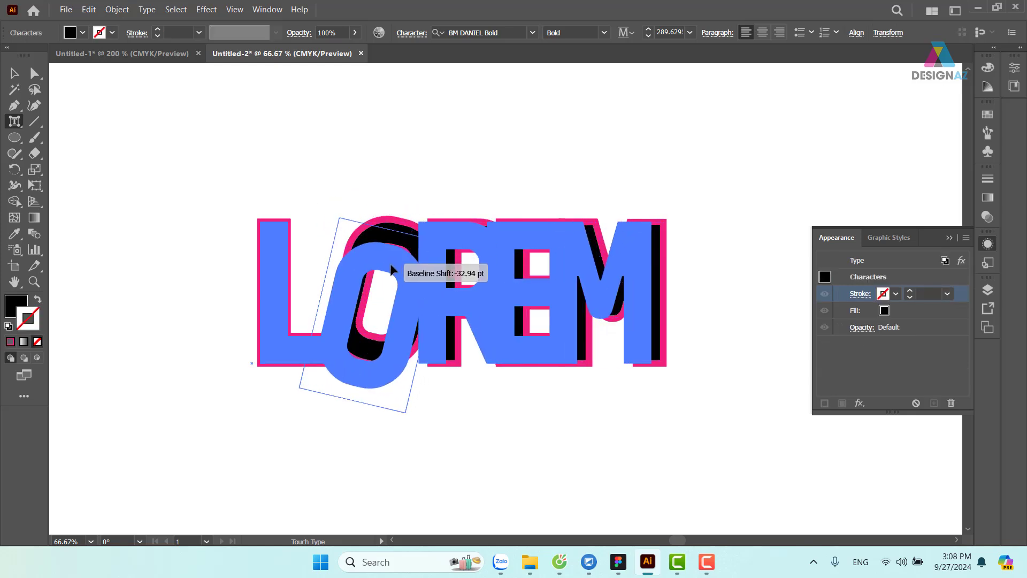
Tilt the R counter-clockwise and lift it above the other letters.
left_click(451, 234)
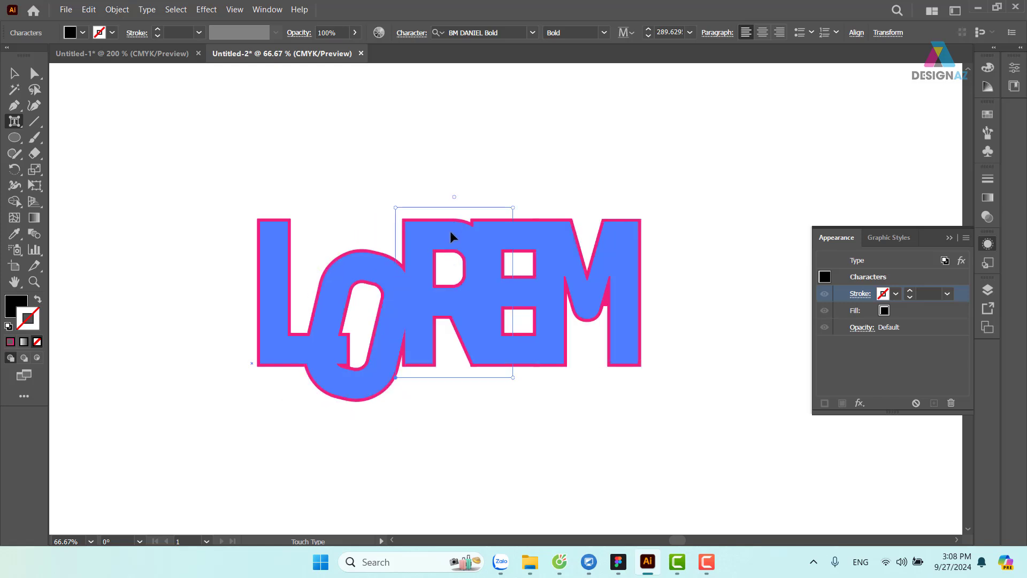
left_click_drag(457, 198, 425, 200)
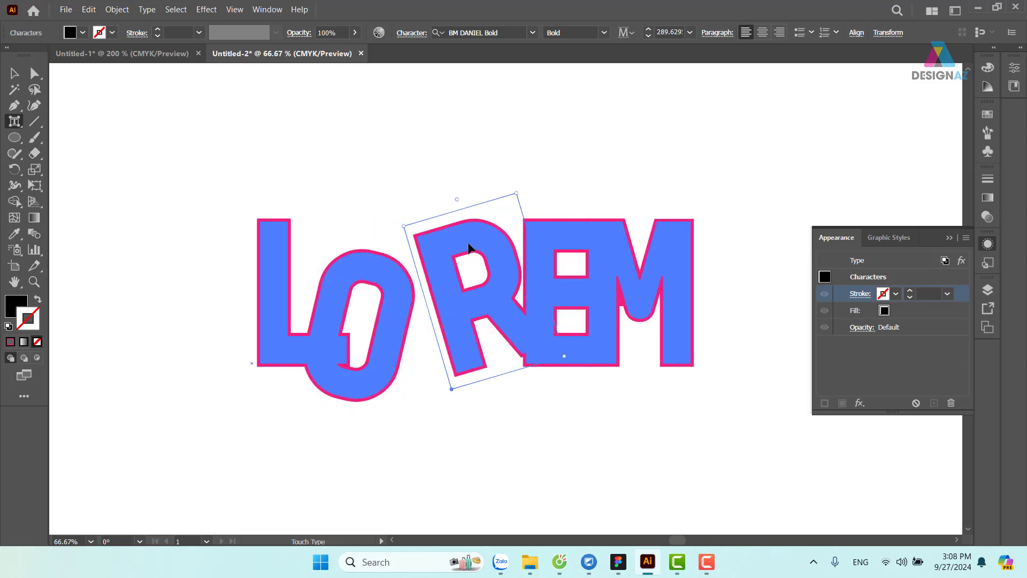
mouse_move(470, 245)
left_mouse_down()
mouse_move(424, 241)
mouse_move(446, 195)
left_mouse_up()
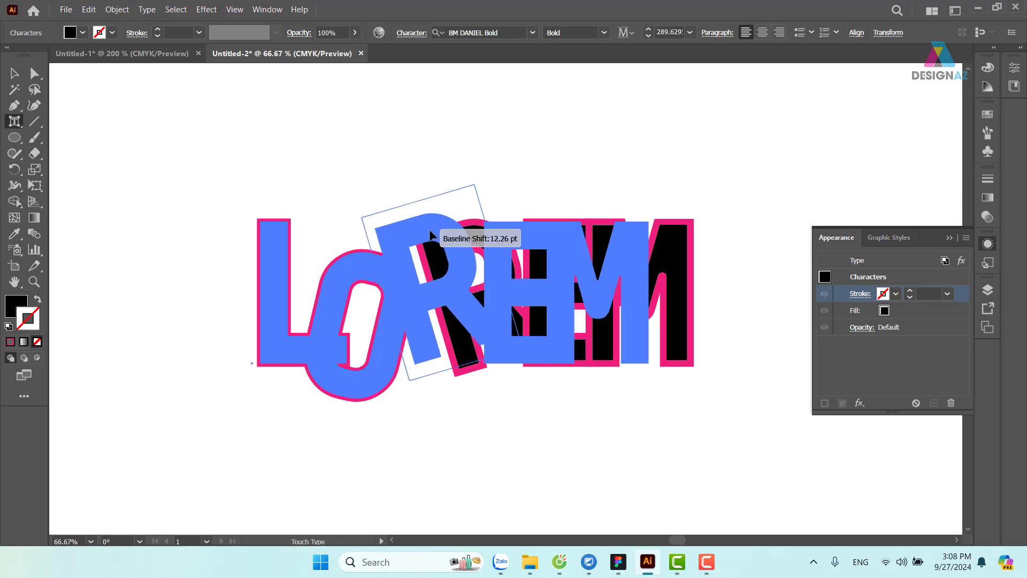
left_click_drag(446, 198, 419, 141)
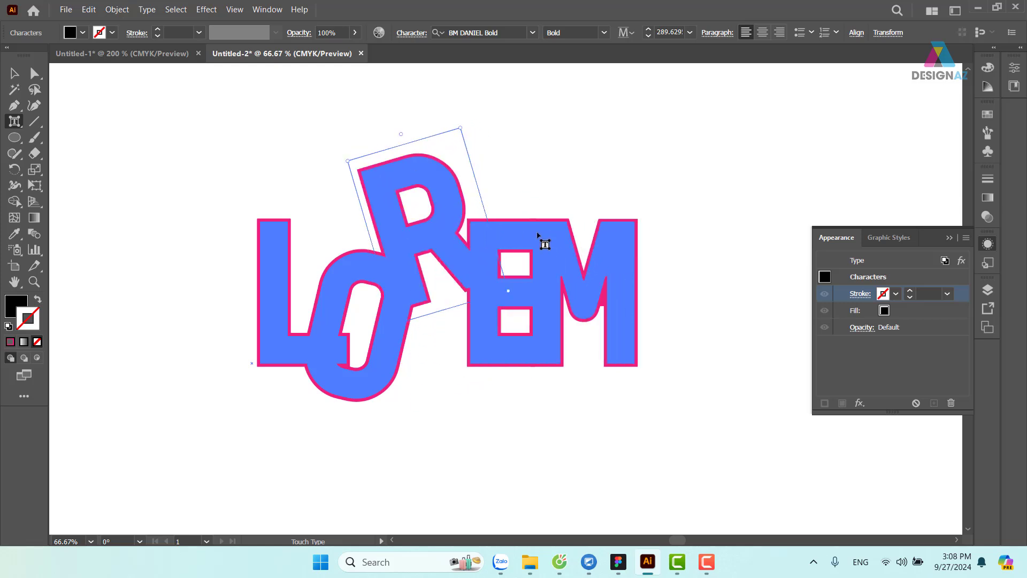
left_click(513, 232)
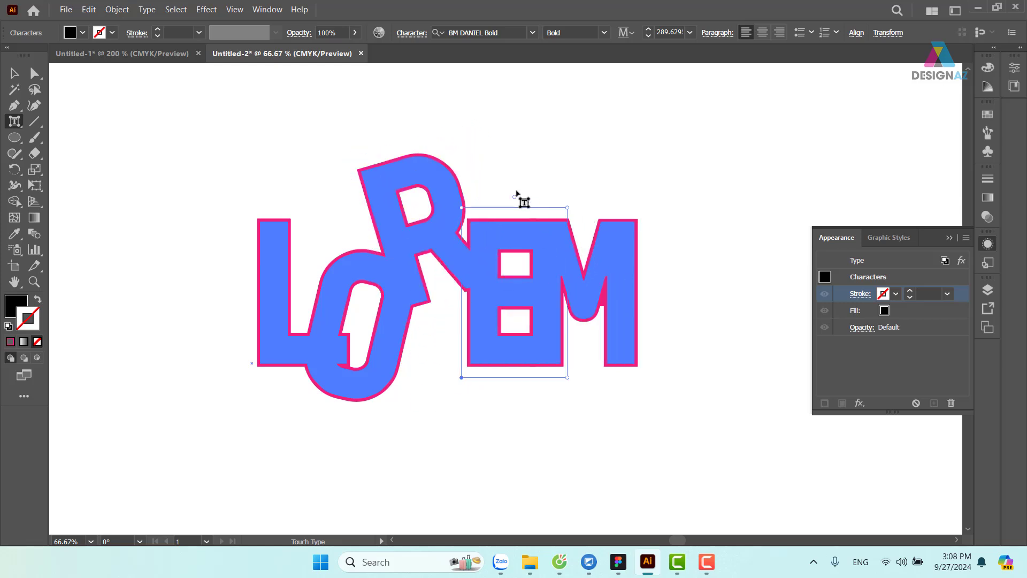
Tilt and lower the E, then rotate the M about 45° and shift it down.
mouse_move(516, 193)
left_mouse_down()
mouse_move(526, 234)
mouse_move(513, 257)
mouse_move(486, 250)
left_mouse_up()
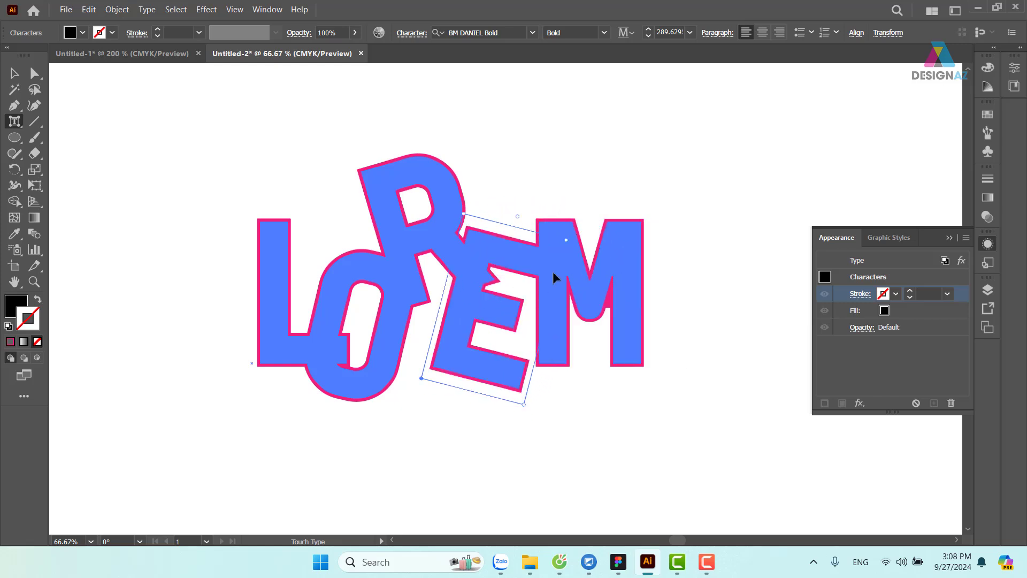
left_click(559, 239)
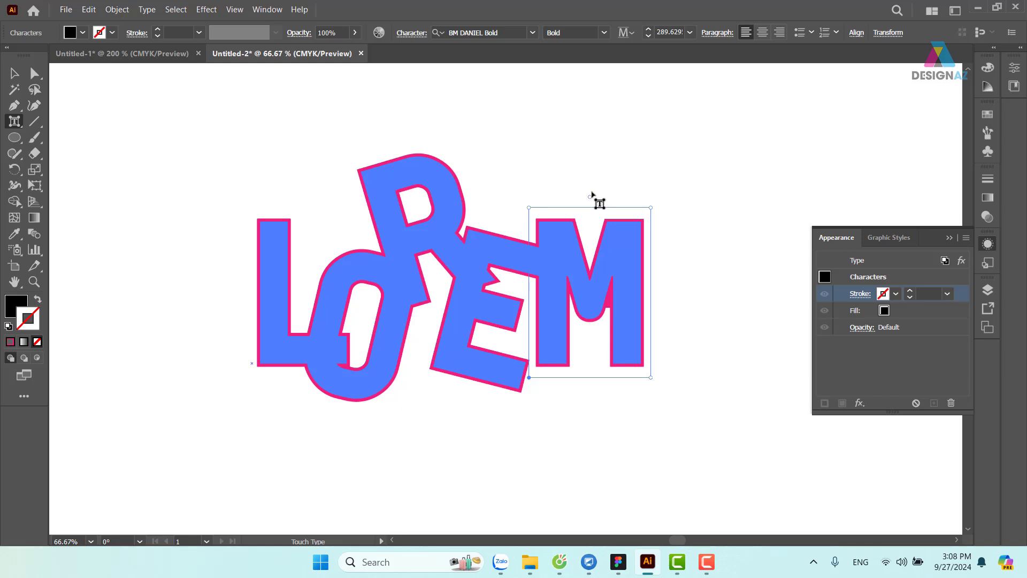
left_click_drag(592, 197, 584, 192)
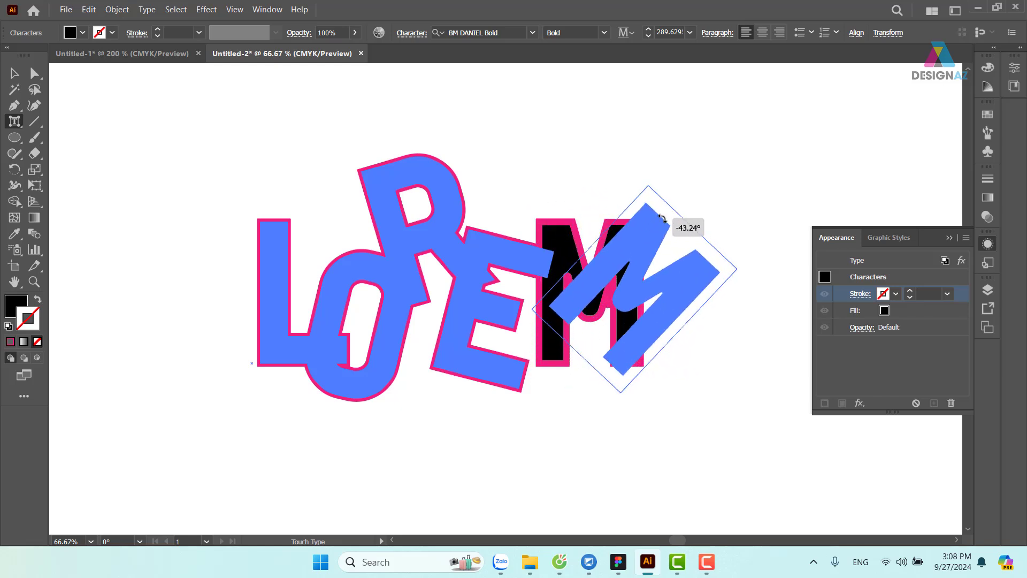
left_click_drag(584, 191, 698, 219)
mouse_move(640, 261)
left_mouse_down()
mouse_move(584, 276)
mouse_move(579, 252)
left_mouse_up()
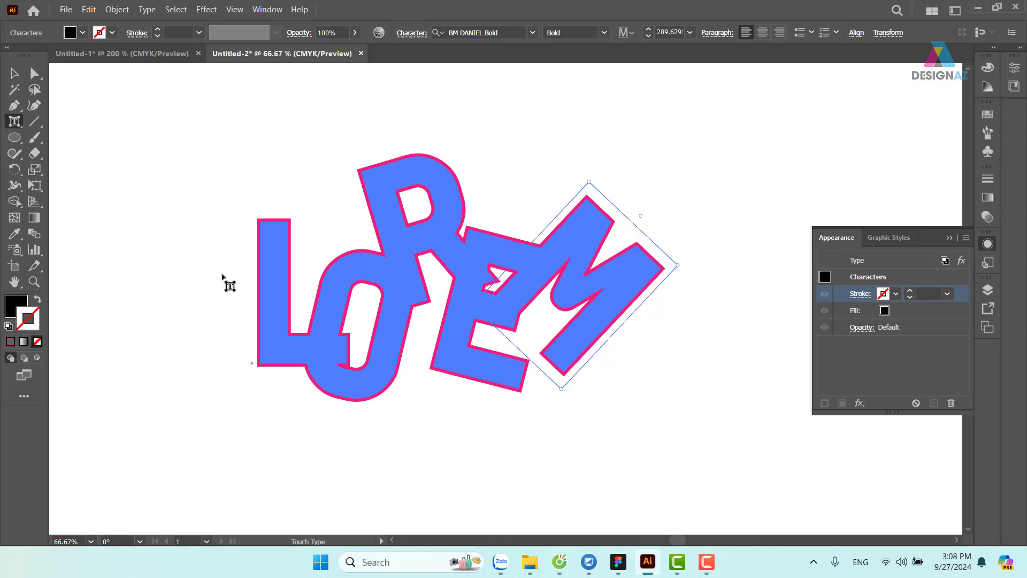
Tilt and reposition the L, then move the O further left and down.
left_click(283, 265)
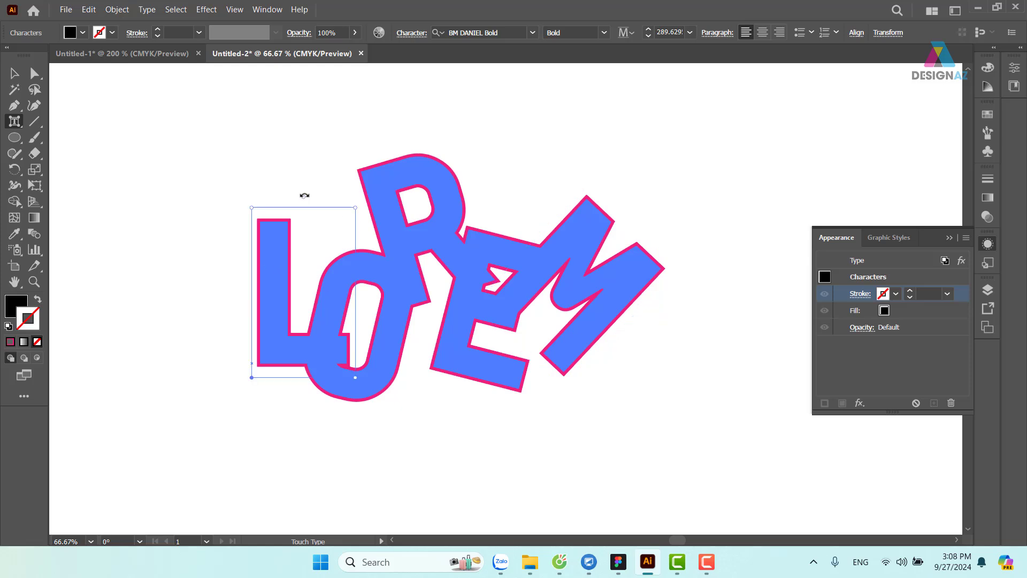
left_click_drag(301, 195, 284, 202)
left_click_drag(311, 315, 321, 321)
left_click(415, 271)
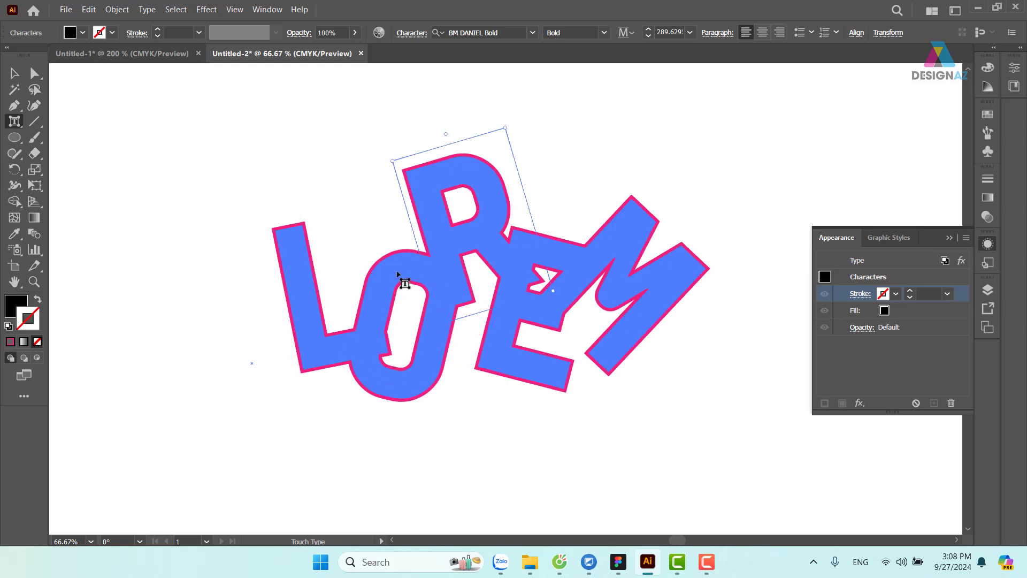
left_click(376, 318)
left_click_drag(383, 291, 376, 296)
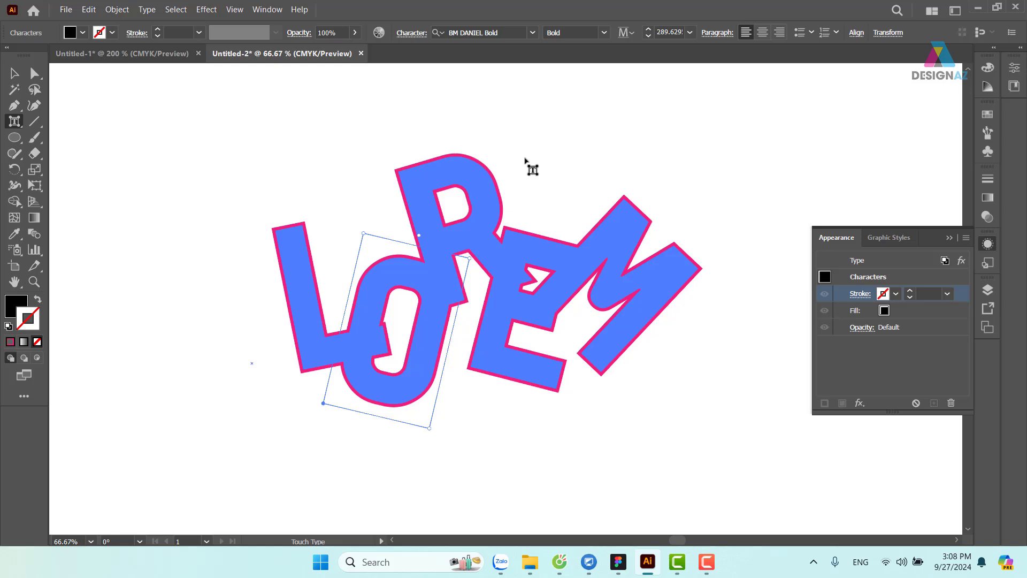
key("Escape")
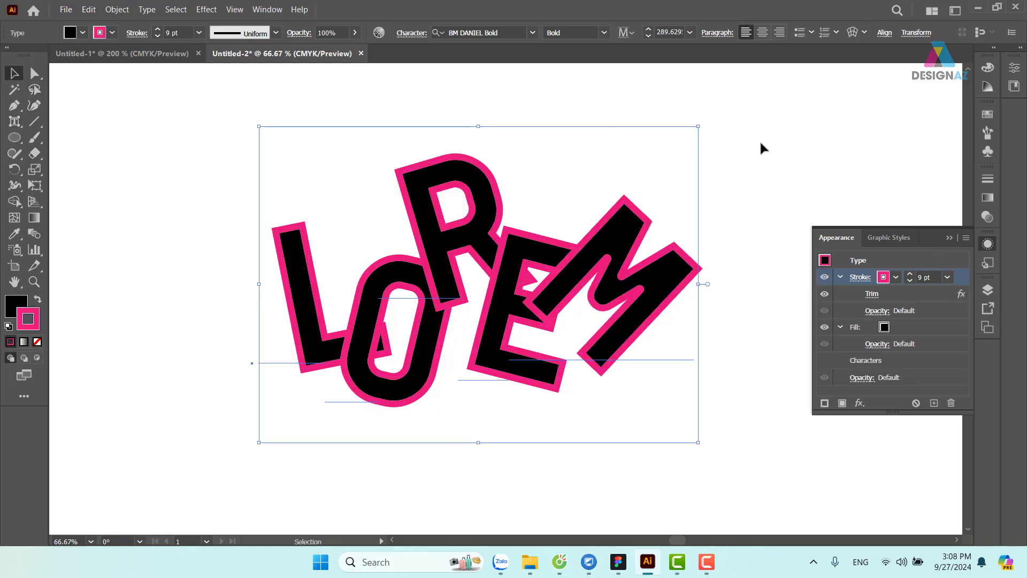
left_click(762, 250)
left_click_drag(740, 386, 698, 374)
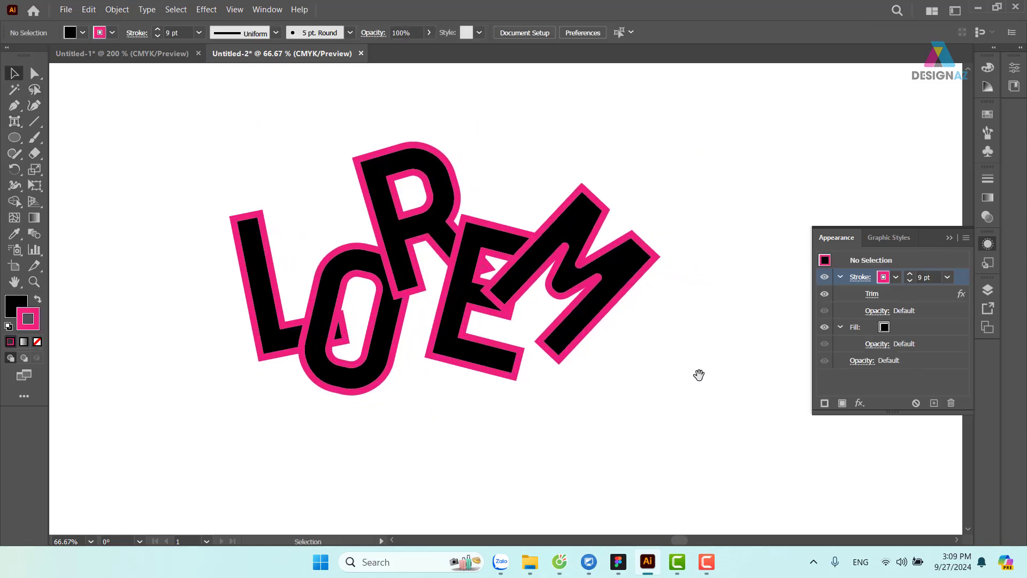